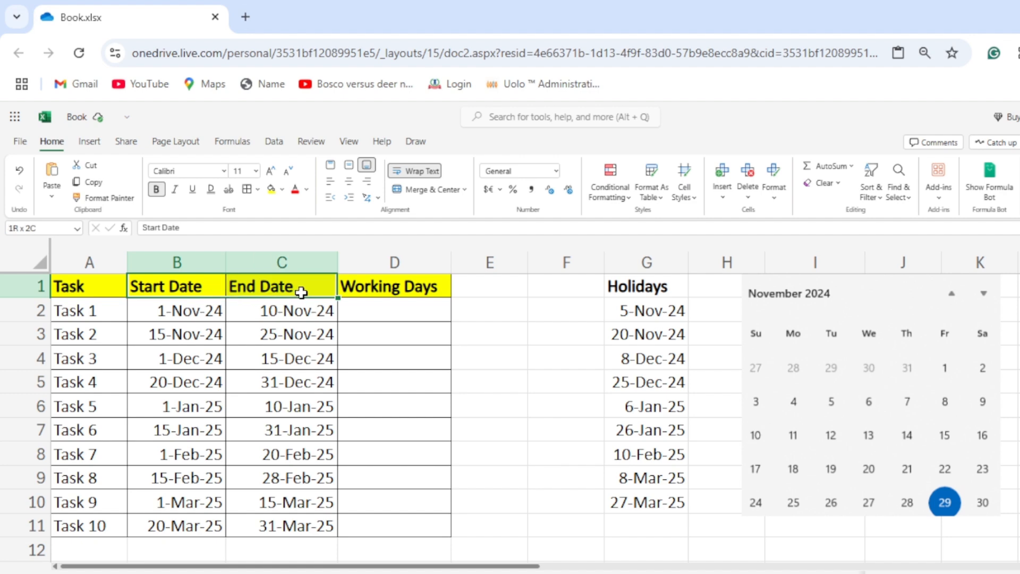
Step: Start a NETWORKDAYS formula in cell D2 for Task 1's working days
click(395, 305)
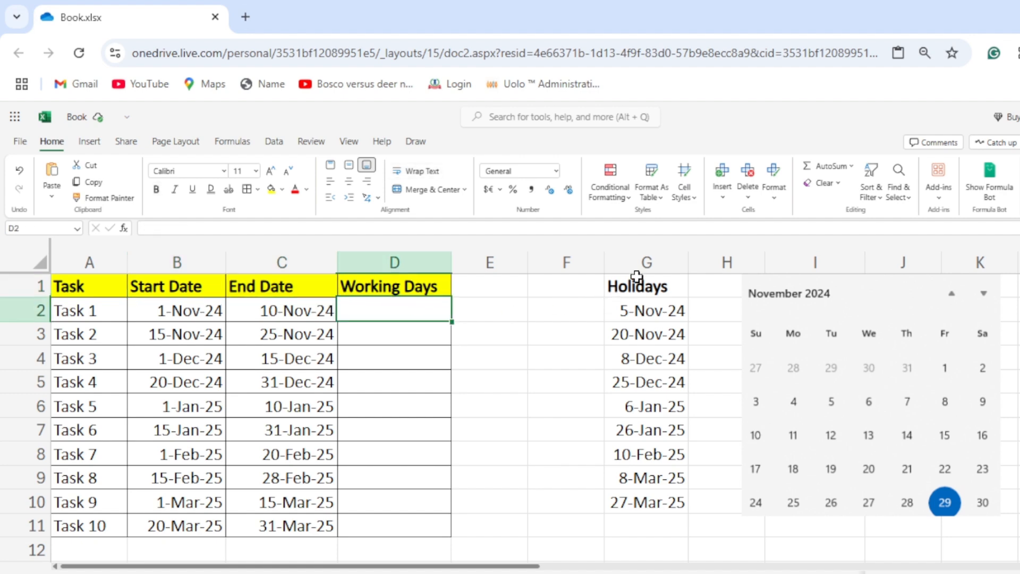
click(646, 253)
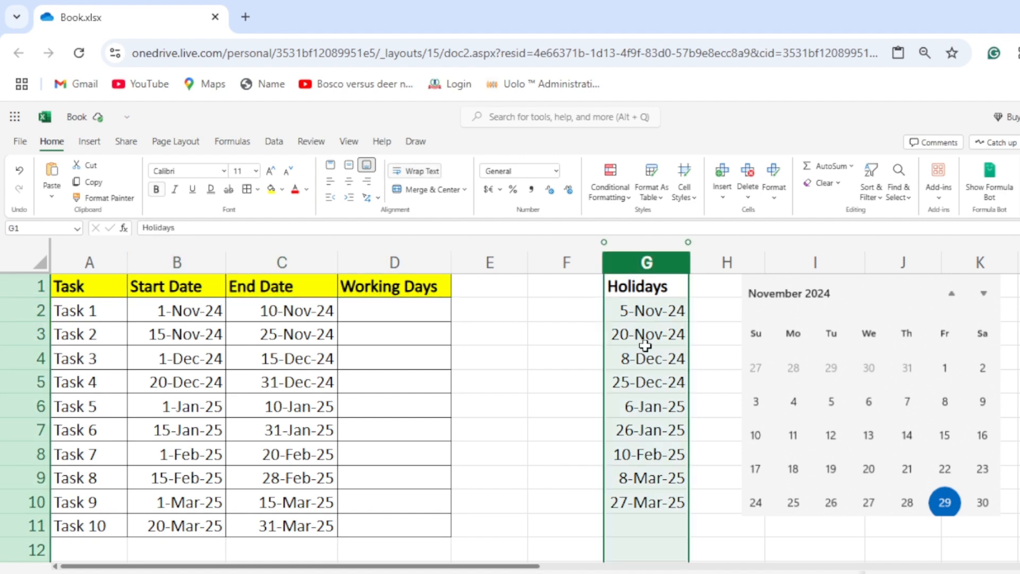
click(436, 317)
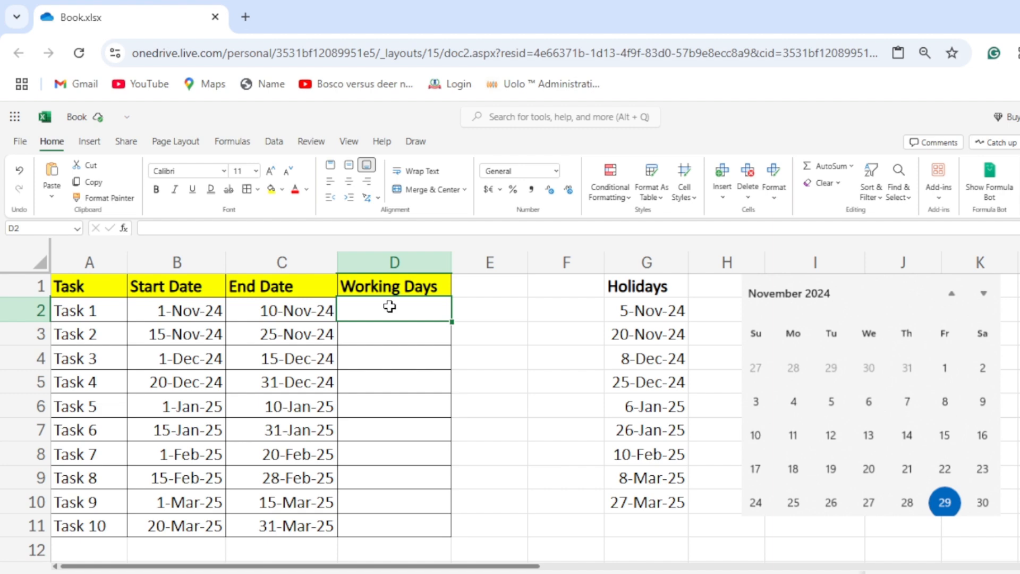
text(=n)
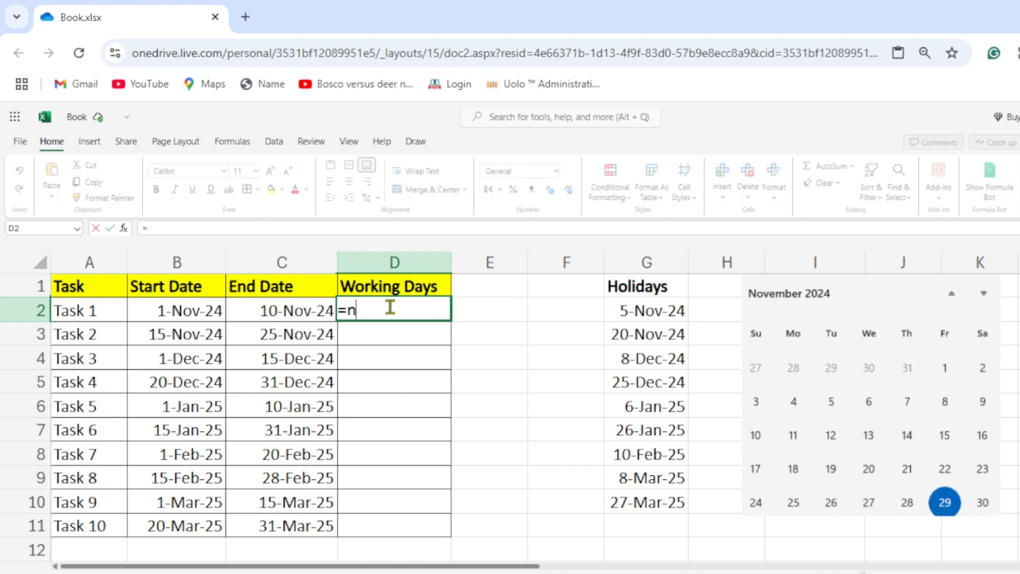
text(et)
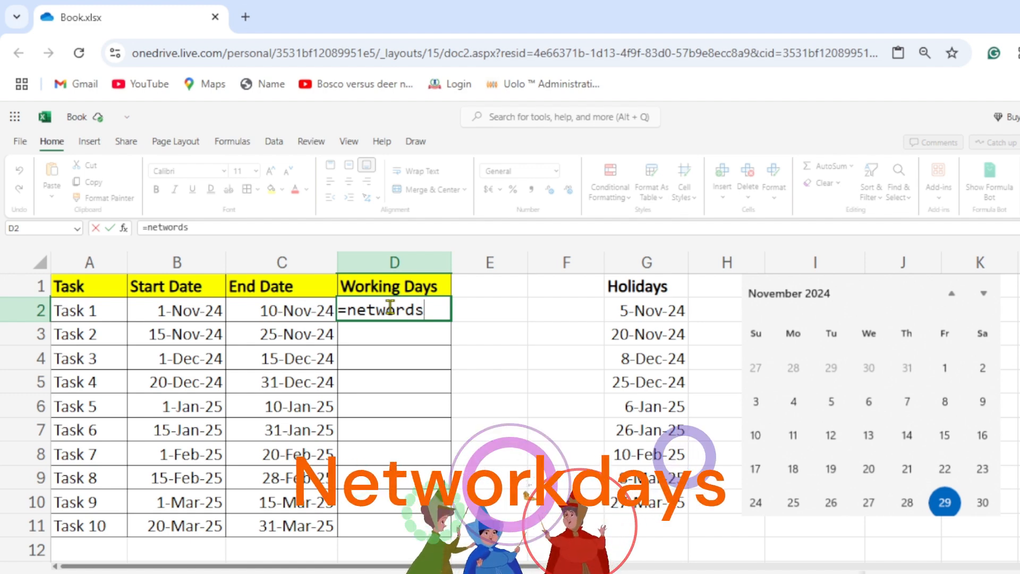
text(workd)
key(BackSpace)
text(kday)
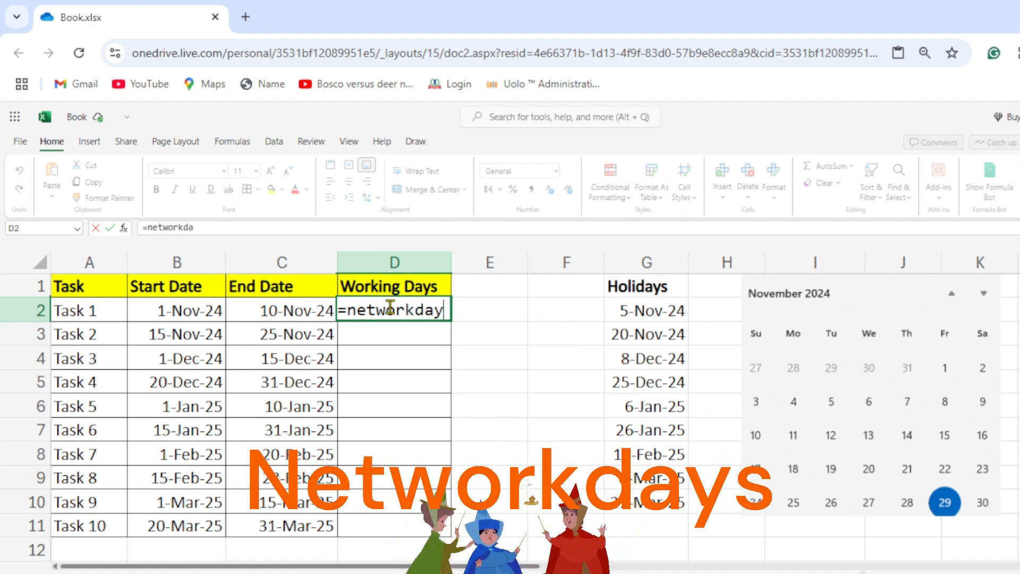
text(s)
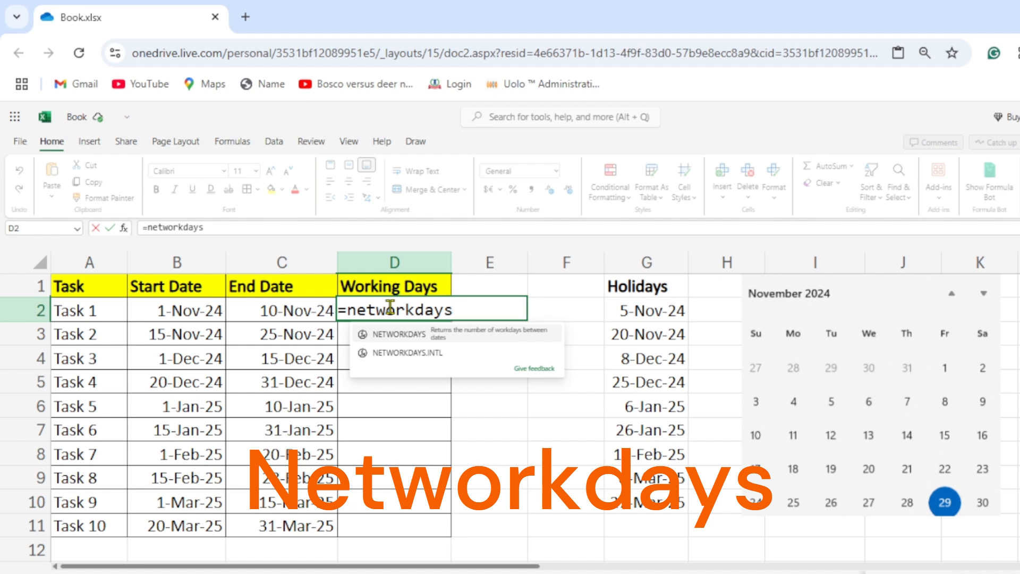
key(Tab)
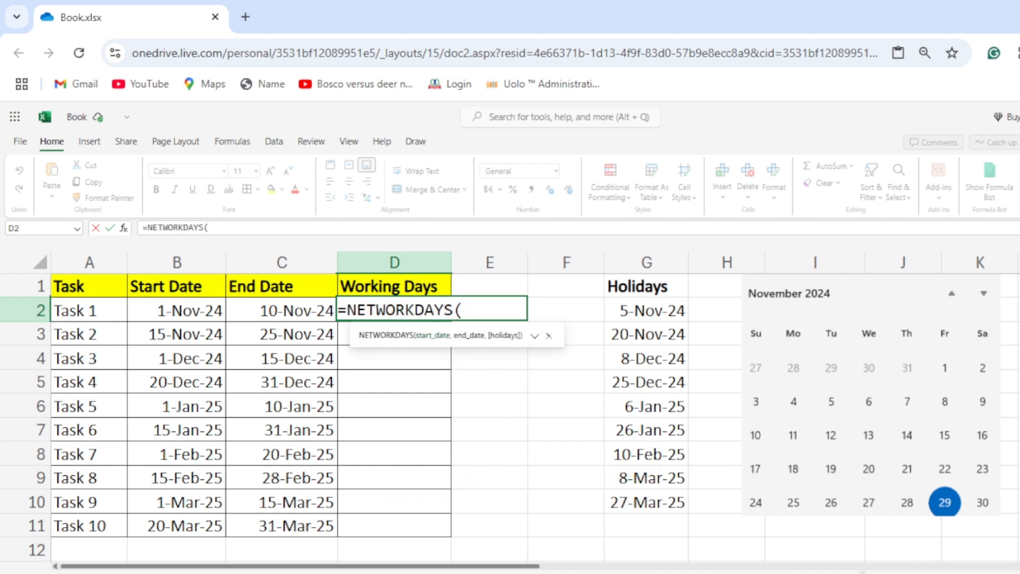
Step: Complete the D2 formula with start date B2, end date C2 and the absolute holiday range $G$2:$G$10
click(199, 317)
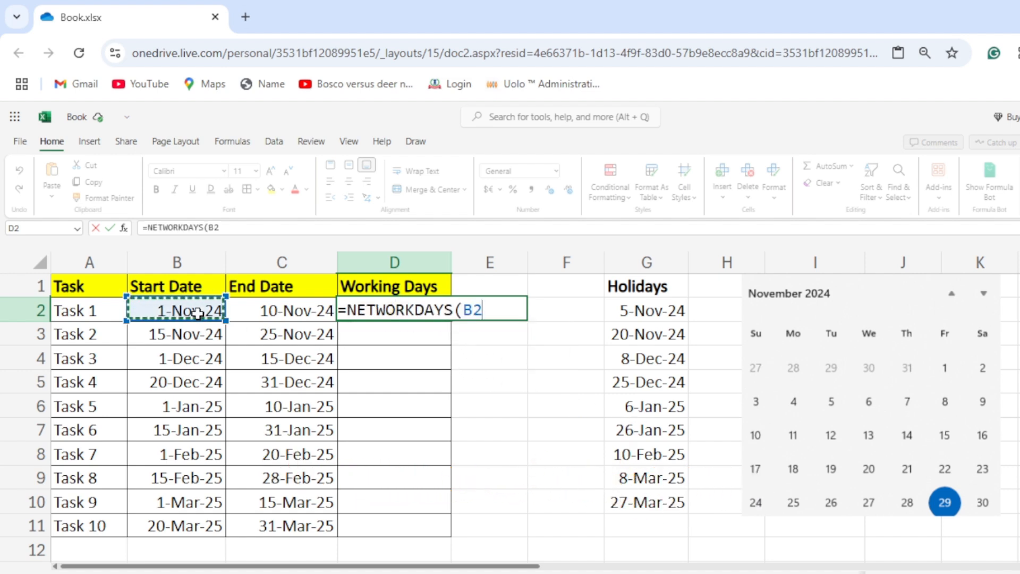
text(,)
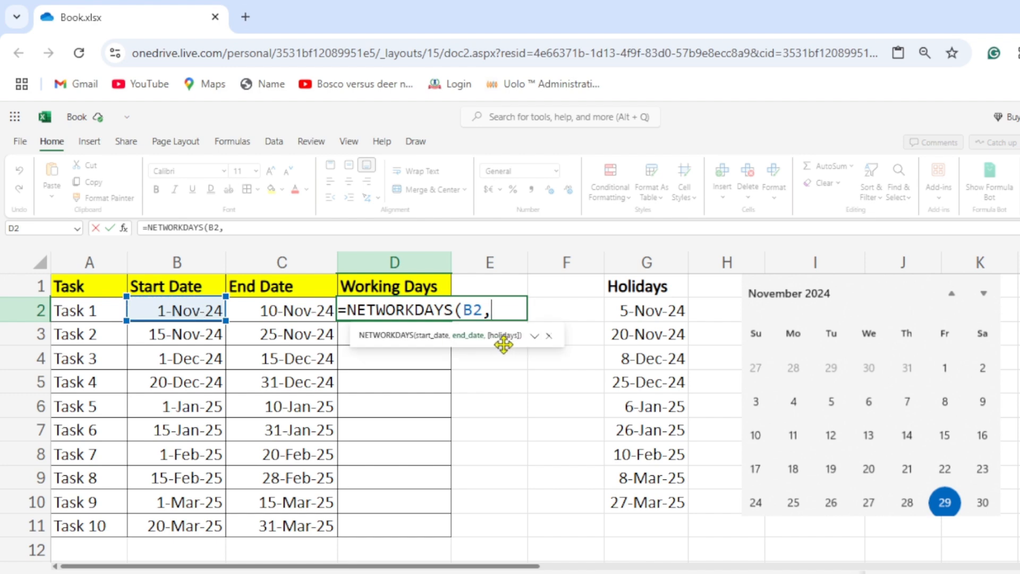
click(314, 313)
text(,)
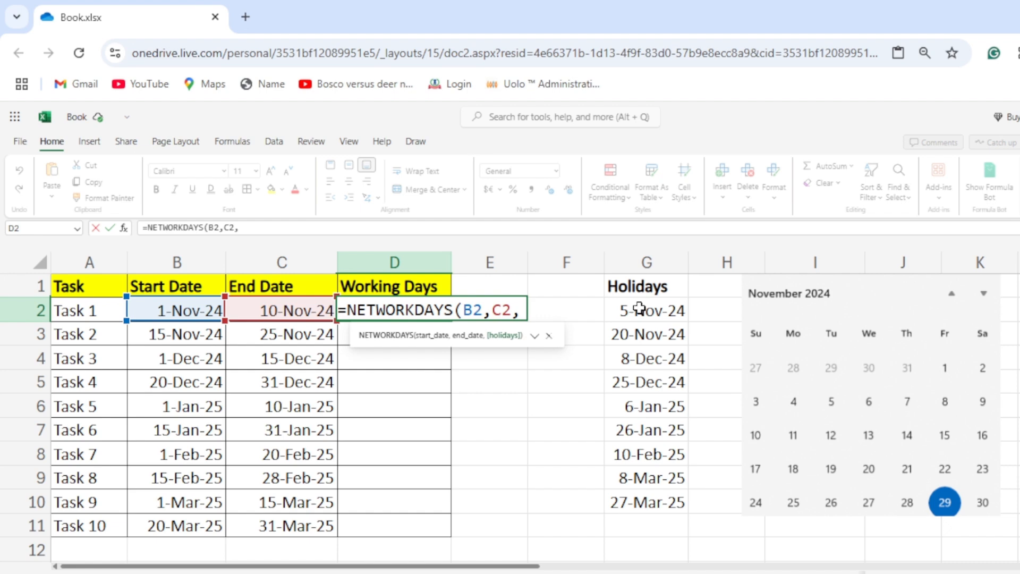
drag(639, 308, 646, 499)
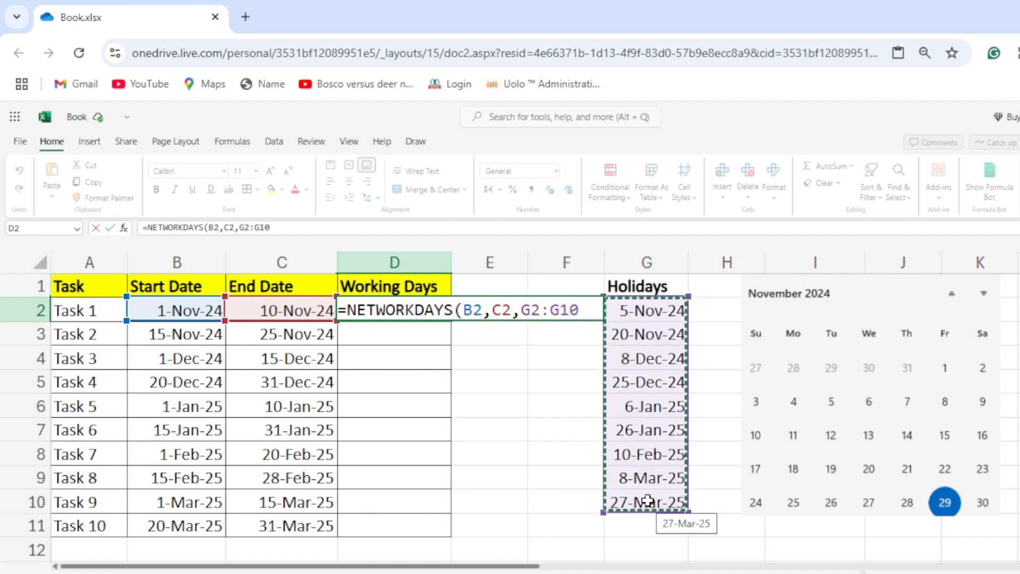
key(F4)
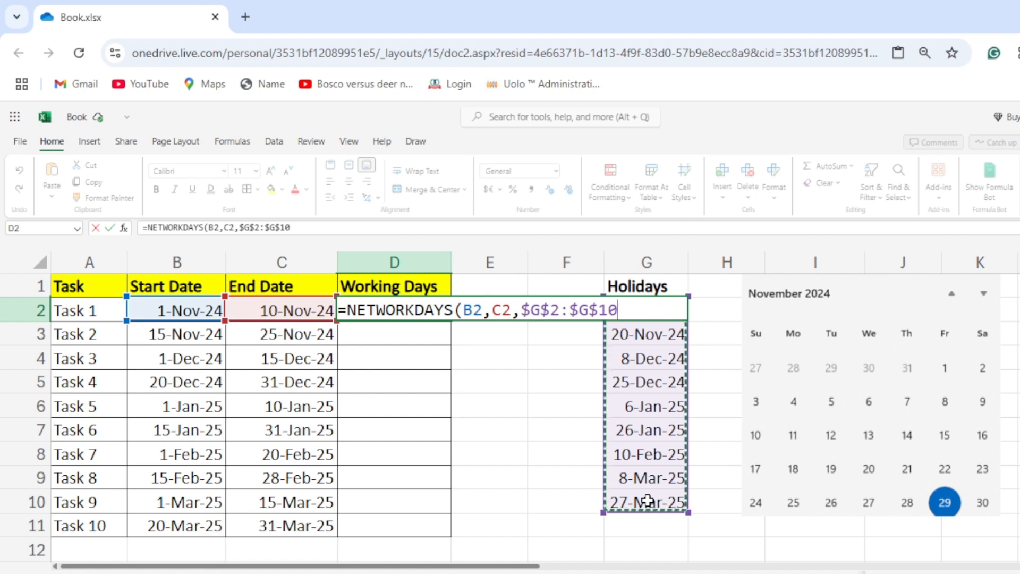
text())
key(Return)
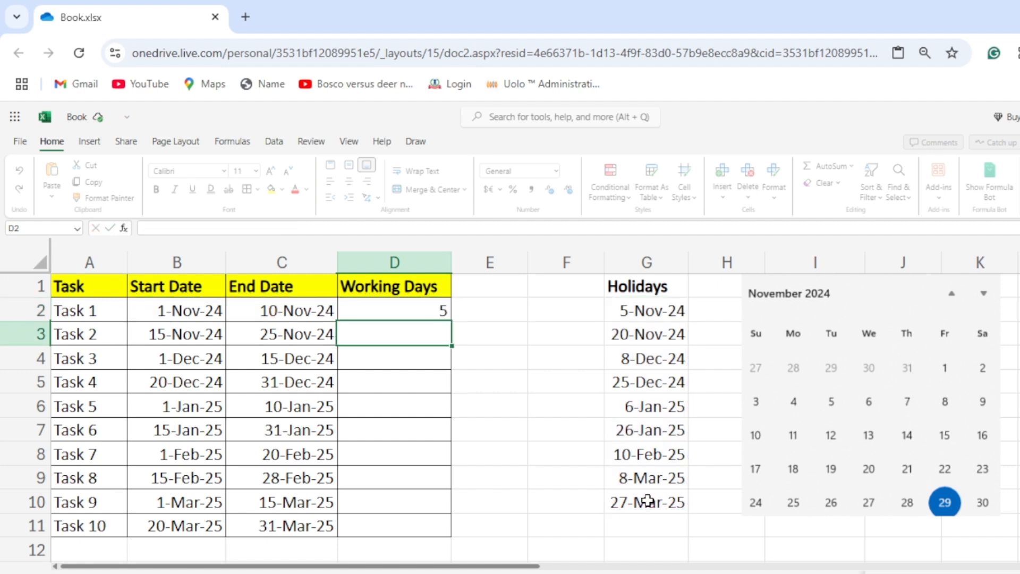
Step: Fill the working days formula from D2 down to D11 for all the tasks
key(Up)
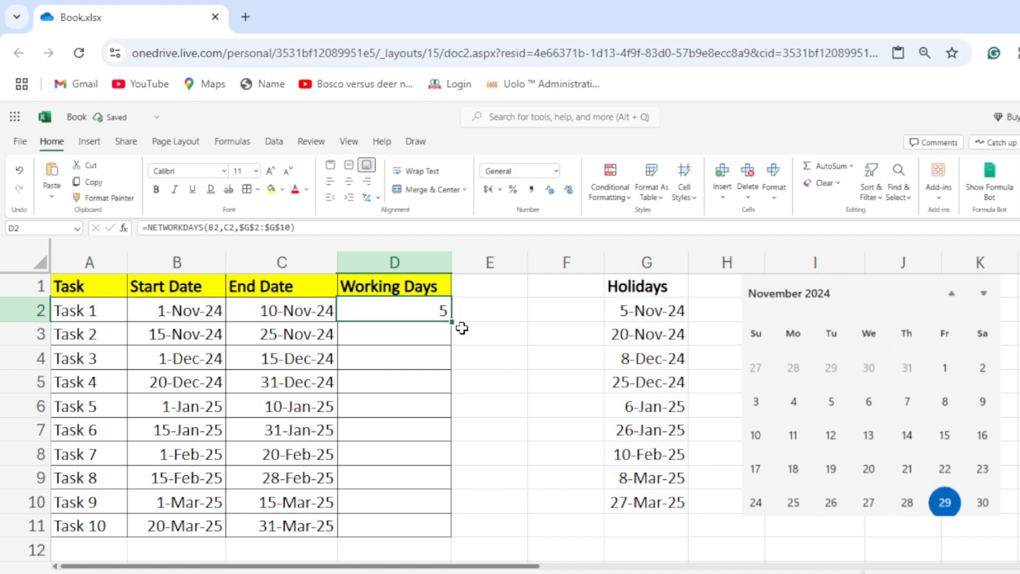
drag(451, 321, 444, 531)
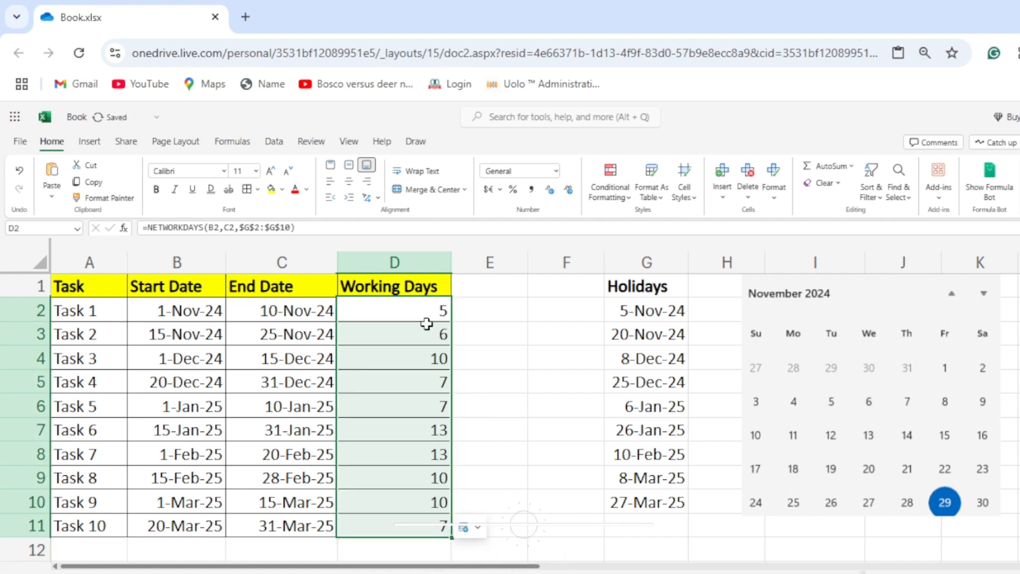
click(412, 311)
Step: Check Task 1's start date, end date and working days formula against the first holiday in the list
click(182, 314)
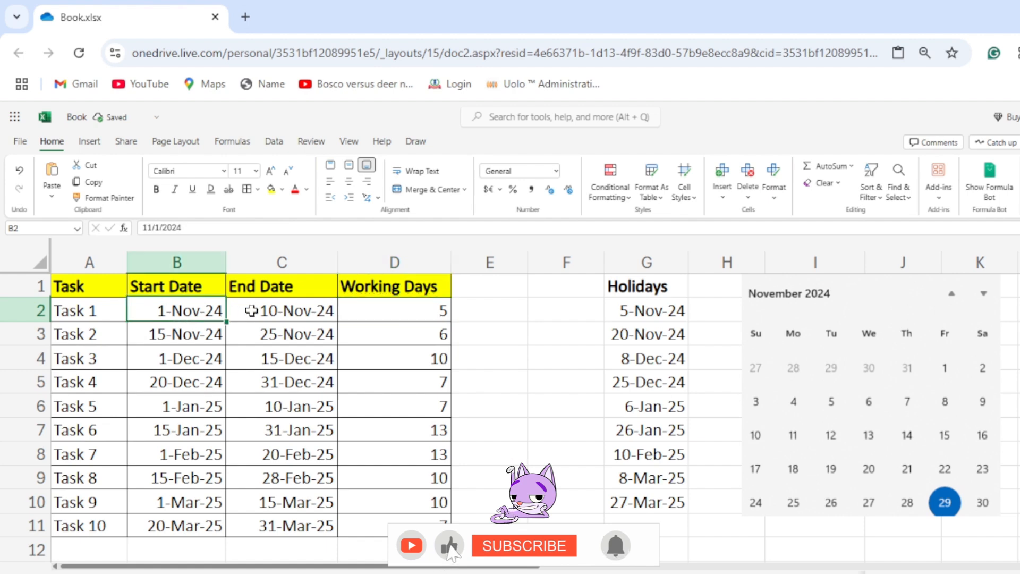
click(265, 314)
click(386, 317)
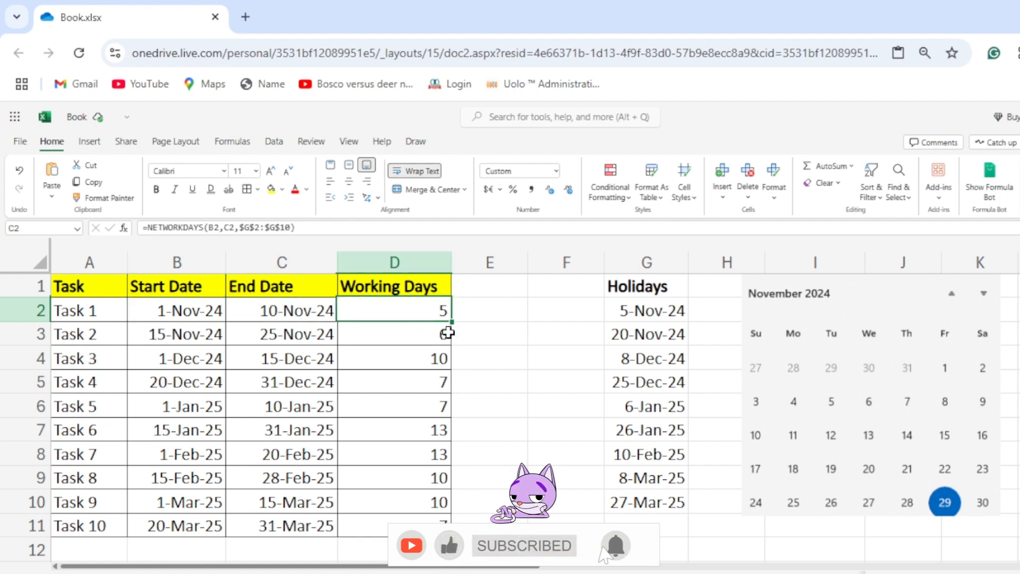
click(651, 312)
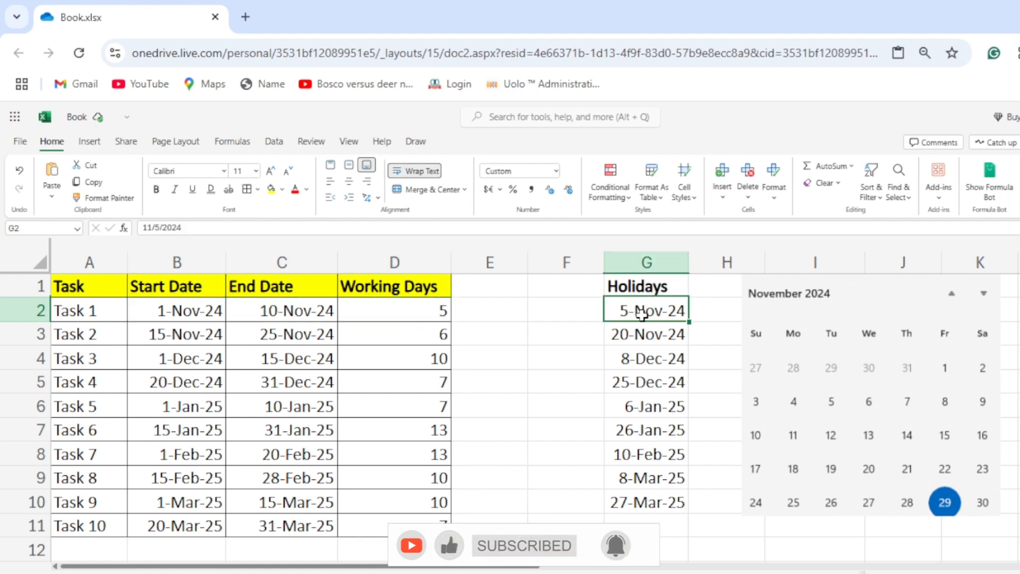
click(394, 317)
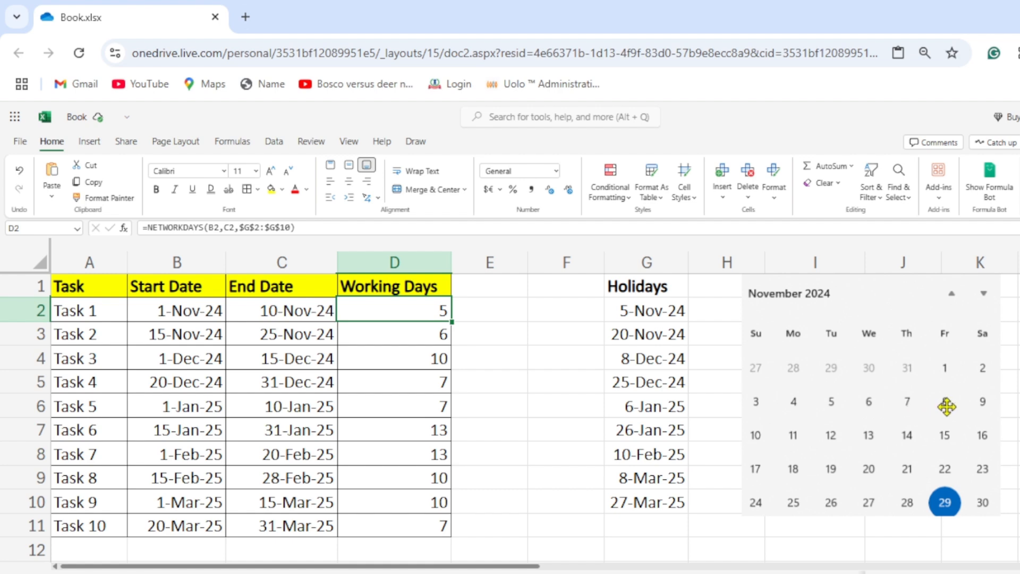
double_click(430, 310)
key(Escape)
Step: Enter the column header "Int working days" in cell E1
click(481, 282)
text(N)
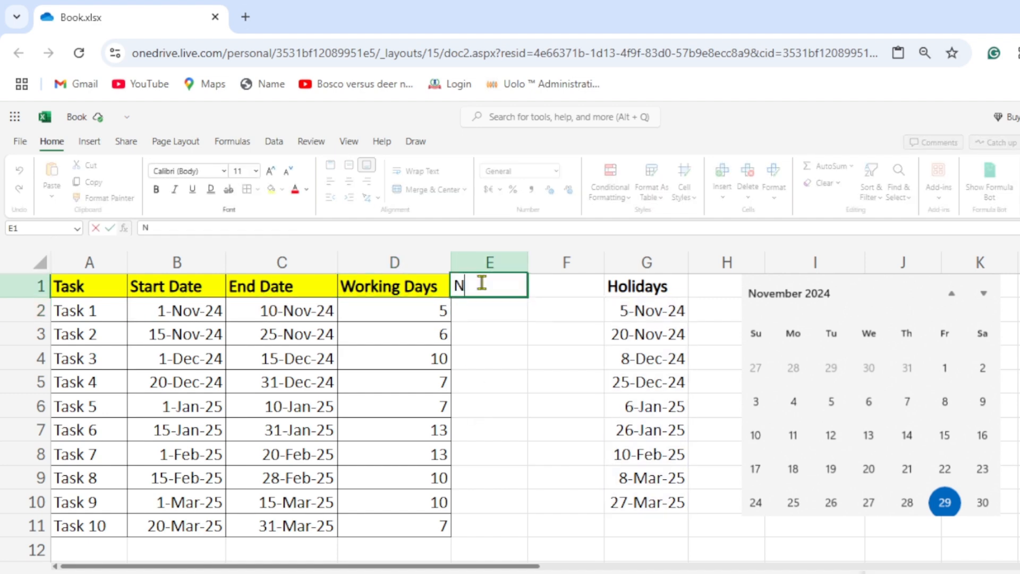
text(NTWO)
key(BackSpace)
key(BackSpace)
text(Int working days)
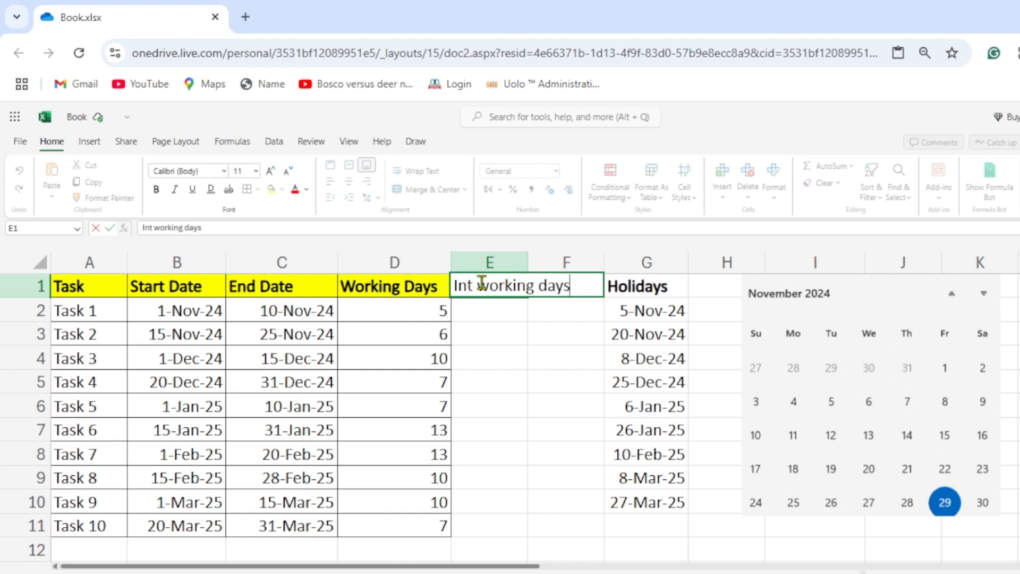
key(Return)
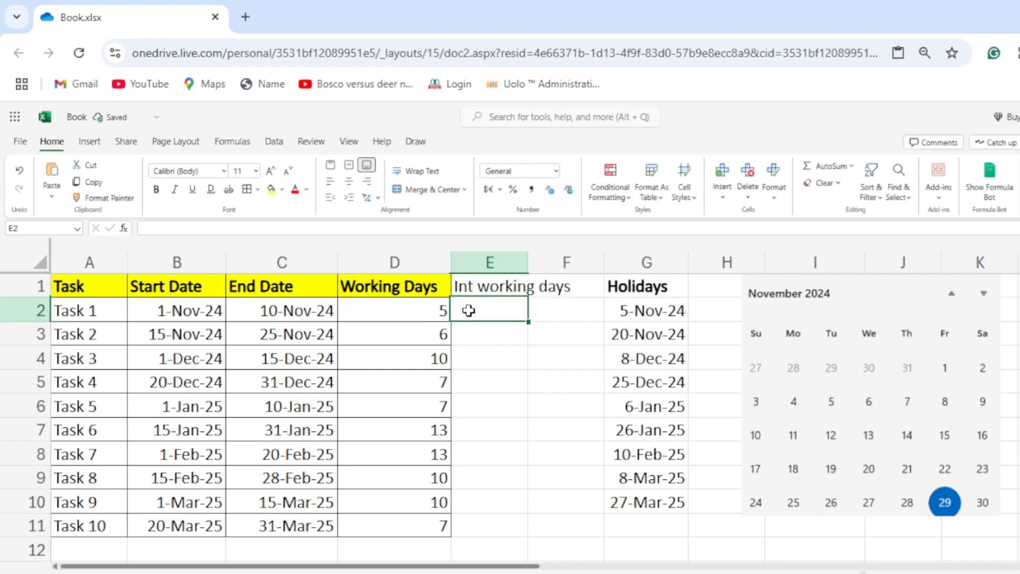
Step: Start a NETWORKDAYS.INTL formula in cell E2 under the new header
text(=)
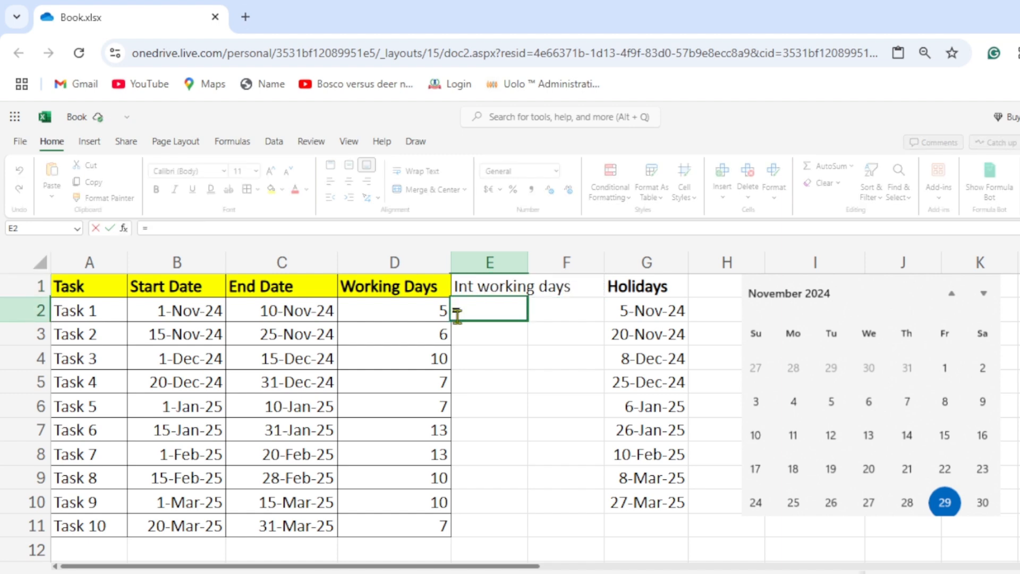
text(netw)
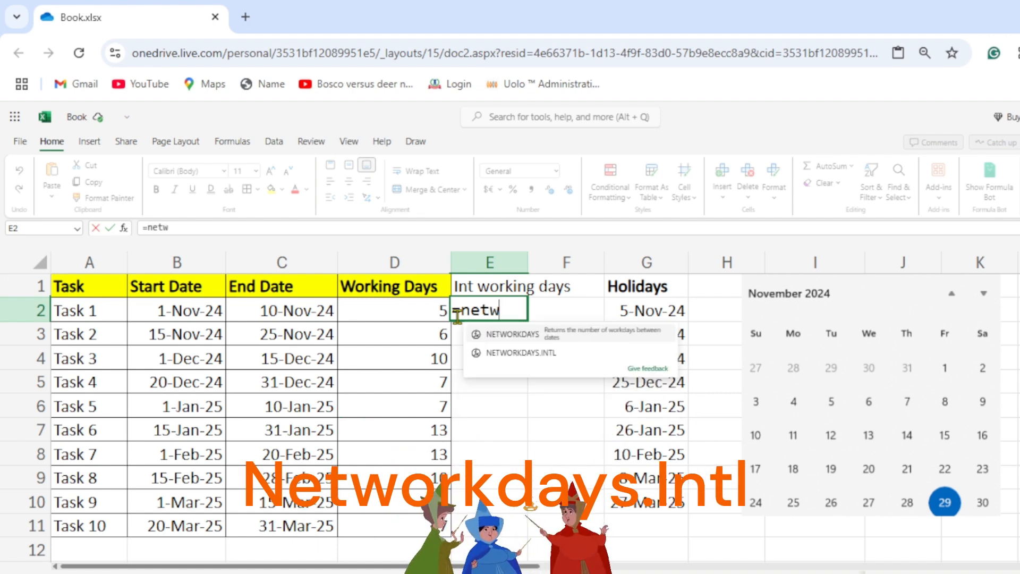
text(ord)
key(BackSpace)
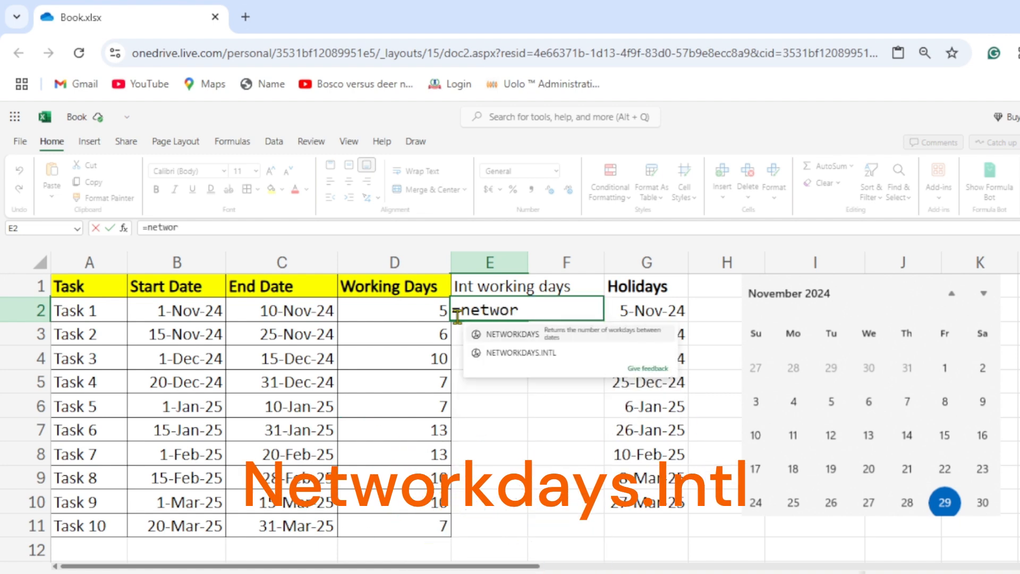
text(d)
key(BackSpace)
text(kda)
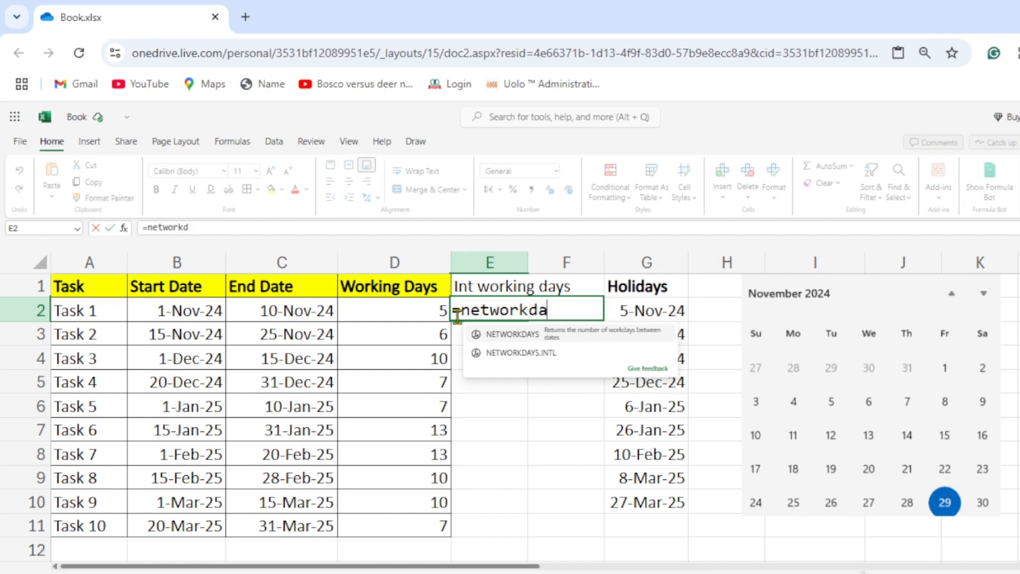
text(ys.int)
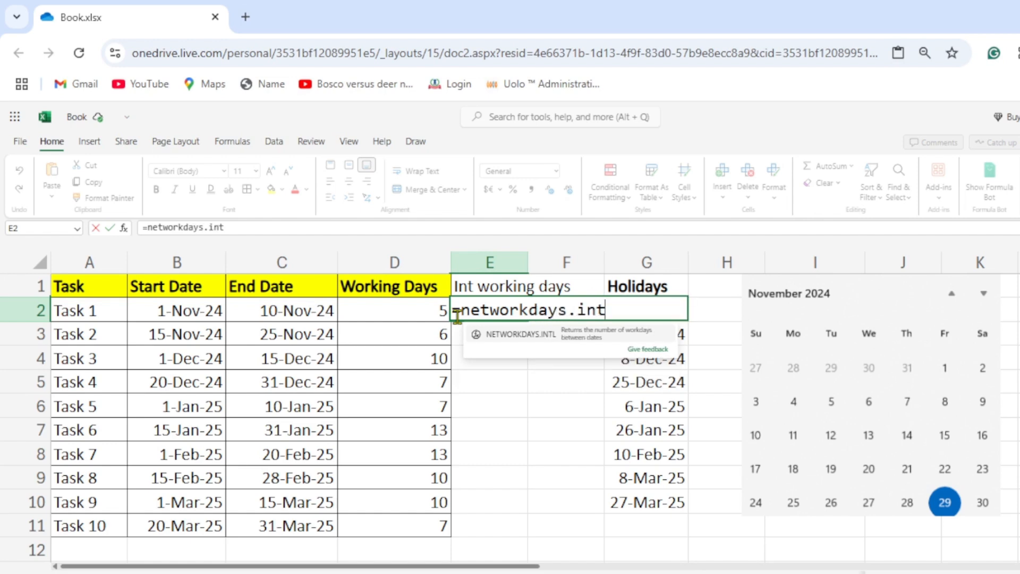
text(l)
key(Tab)
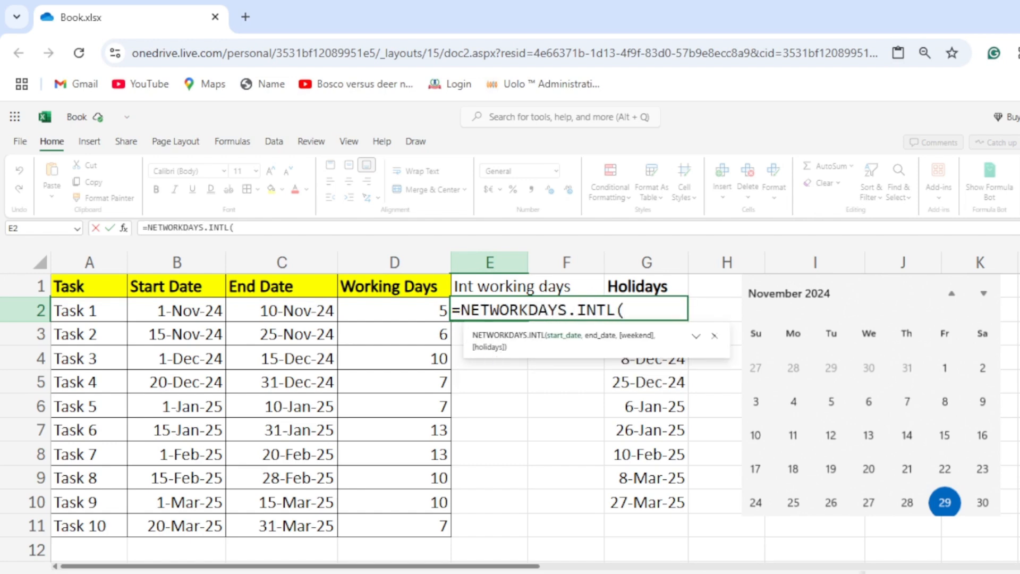
Step: Give the E2 formula start date B2, end date C2 and weekend option 11, Sunday only
click(178, 308)
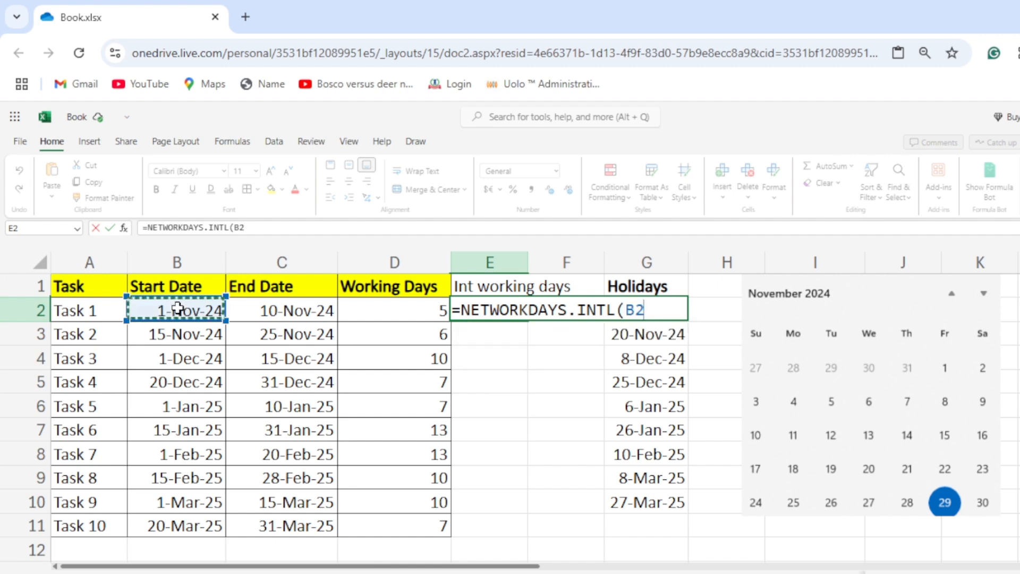
text(,)
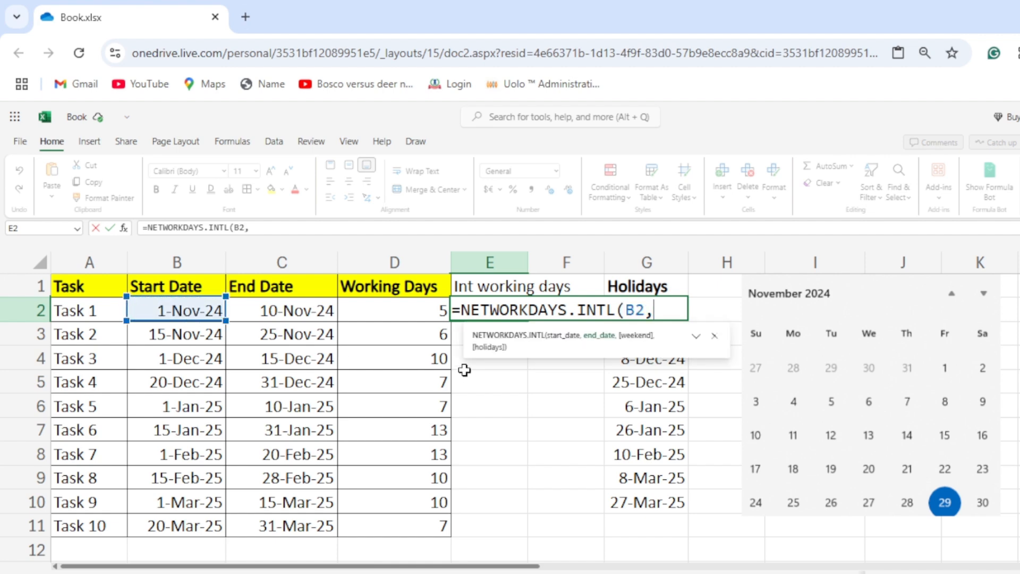
click(285, 304)
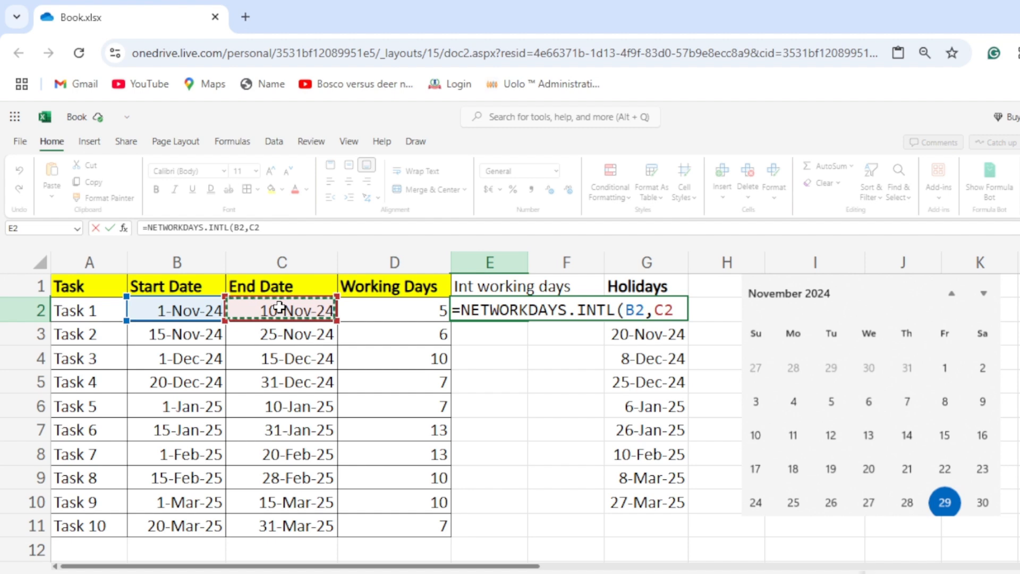
text(,)
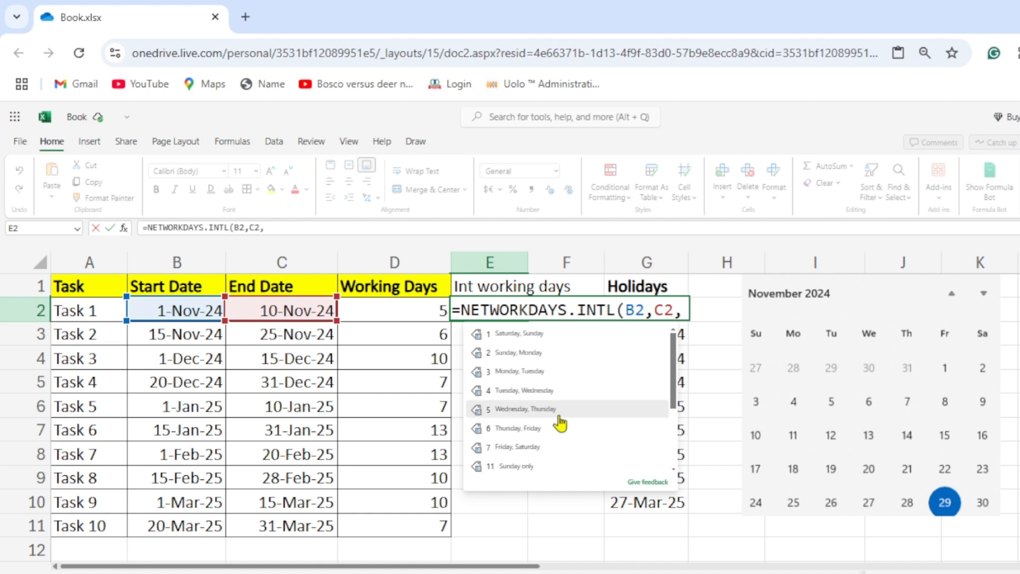
click(505, 467)
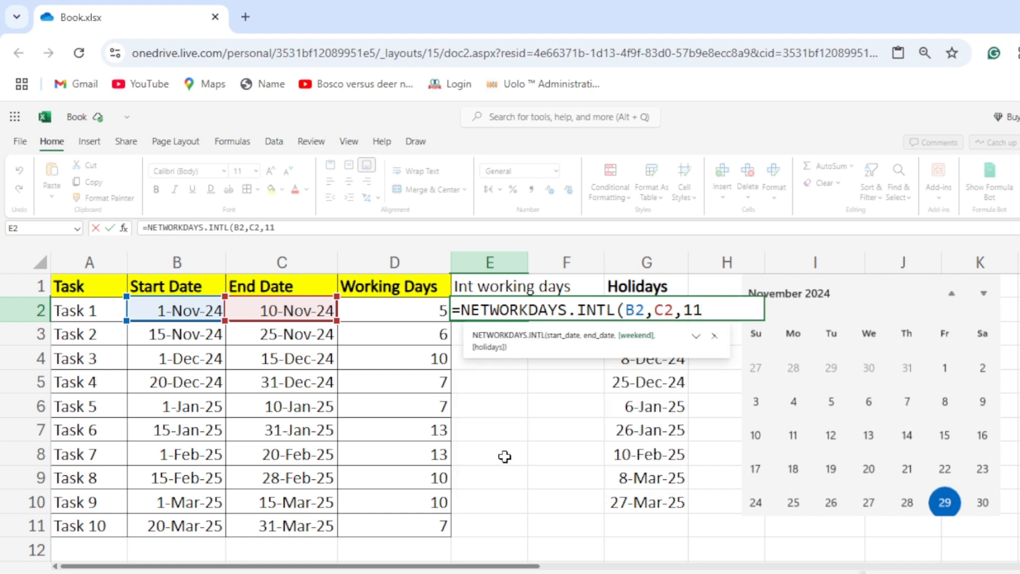
Step: Complete the E2 NETWORKDAYS.INTL formula with the holiday list as the absolute range $G$2:$G$10
text(,)
click(635, 501)
drag(641, 471, 658, 316)
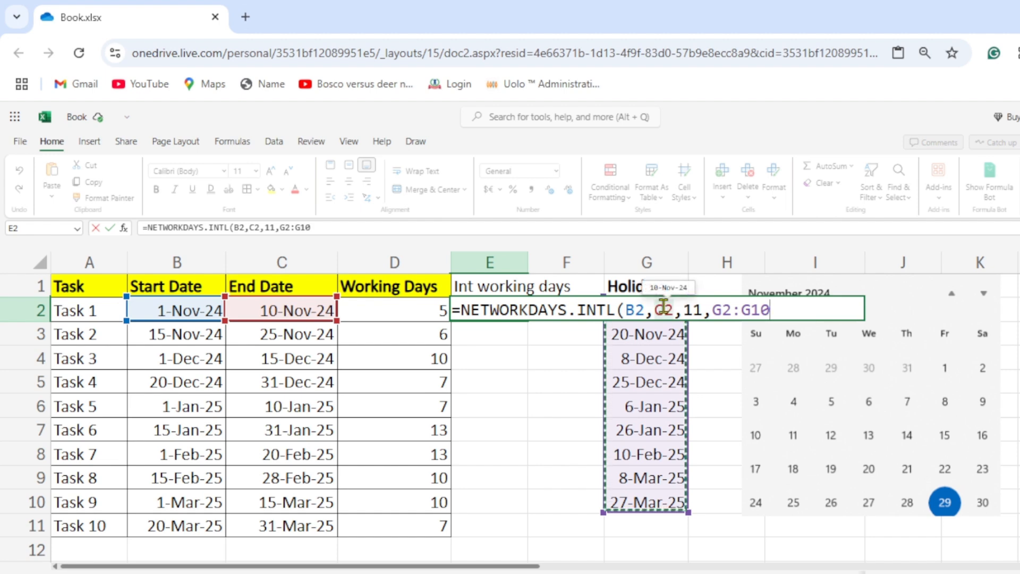
key(F4)
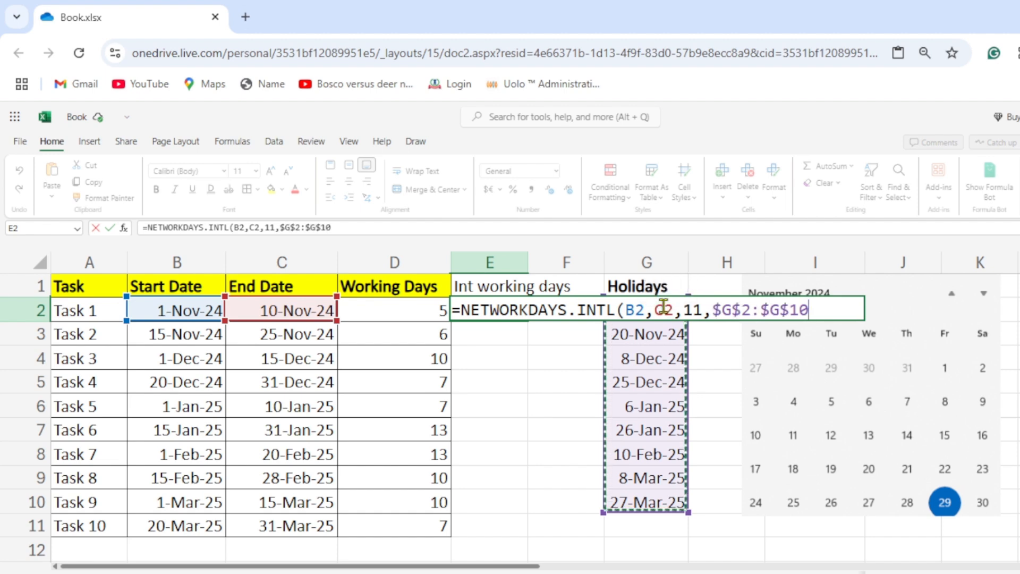
text())
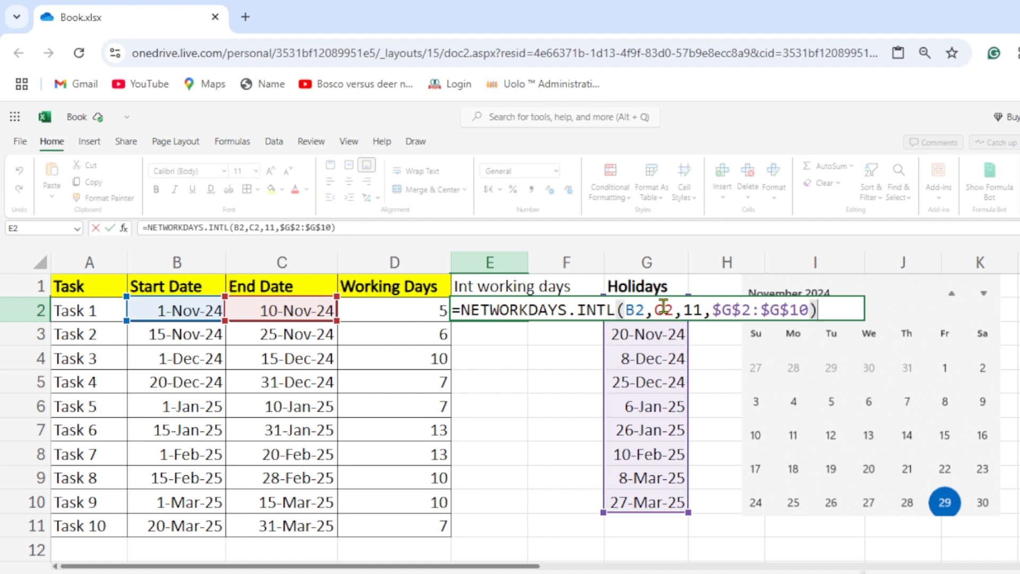
key(Return)
Step: Fill the E2 formula down through E11 for all ten tasks
click(507, 314)
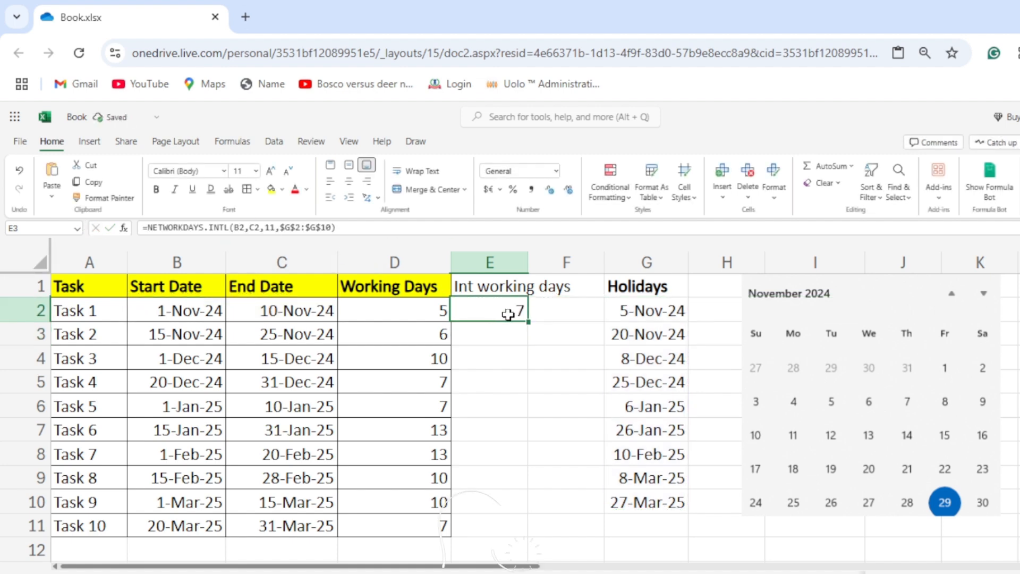
drag(529, 322, 526, 539)
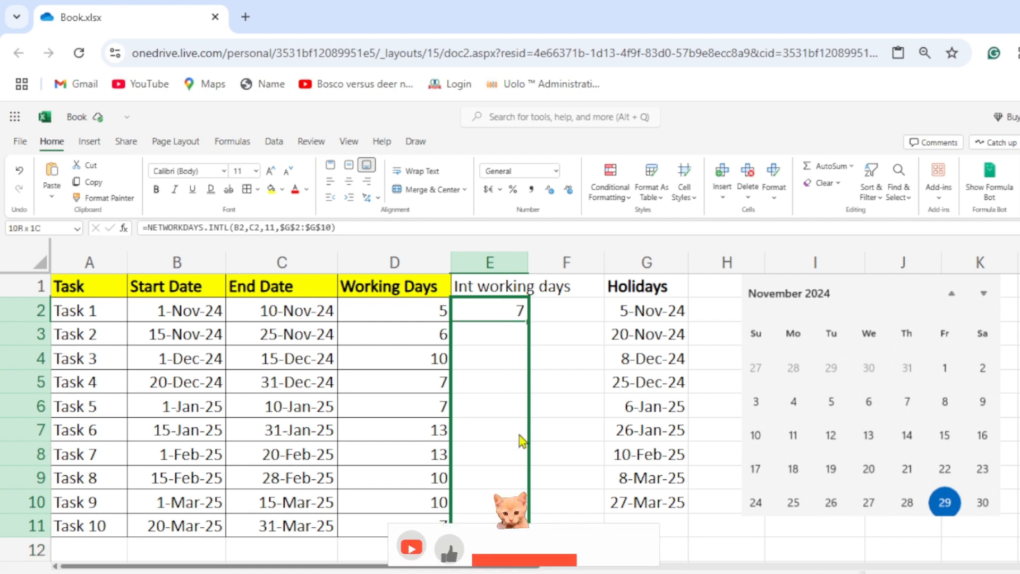
click(499, 308)
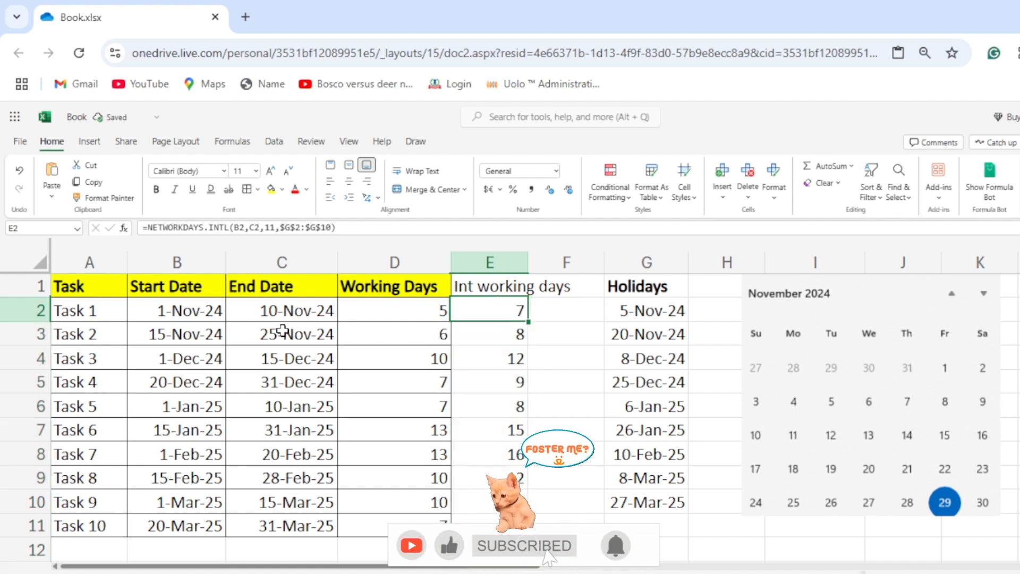
Step: Check Task 1's Sunday-only working days formula against its start date, end date, first holiday and the November 2024 calendar
click(211, 309)
click(326, 312)
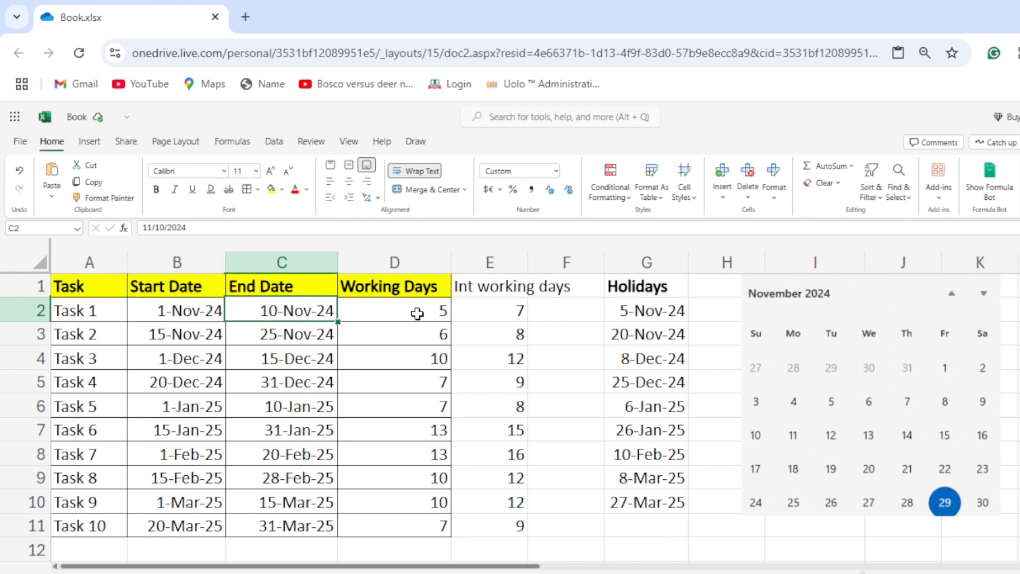
click(644, 314)
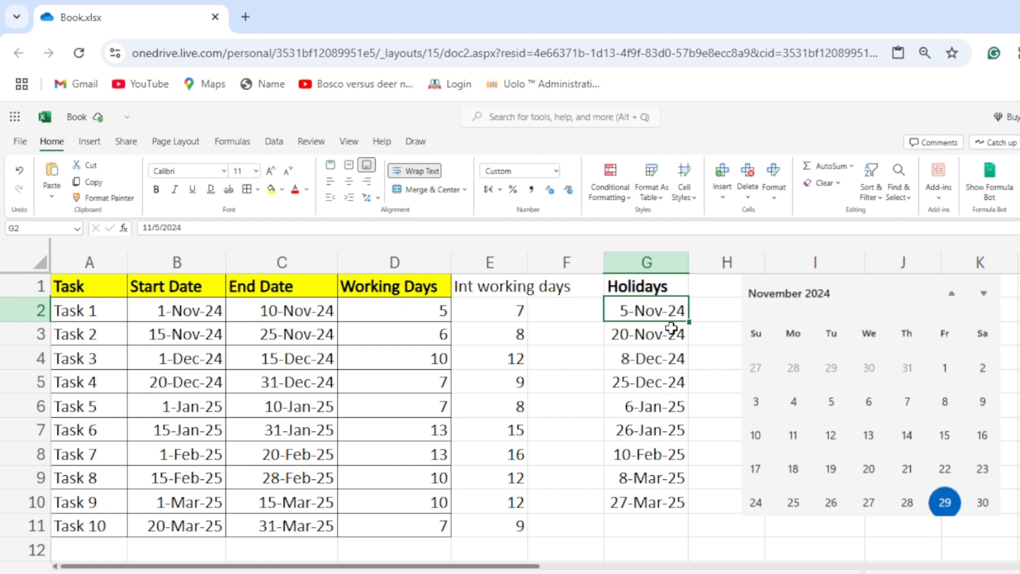
click(489, 312)
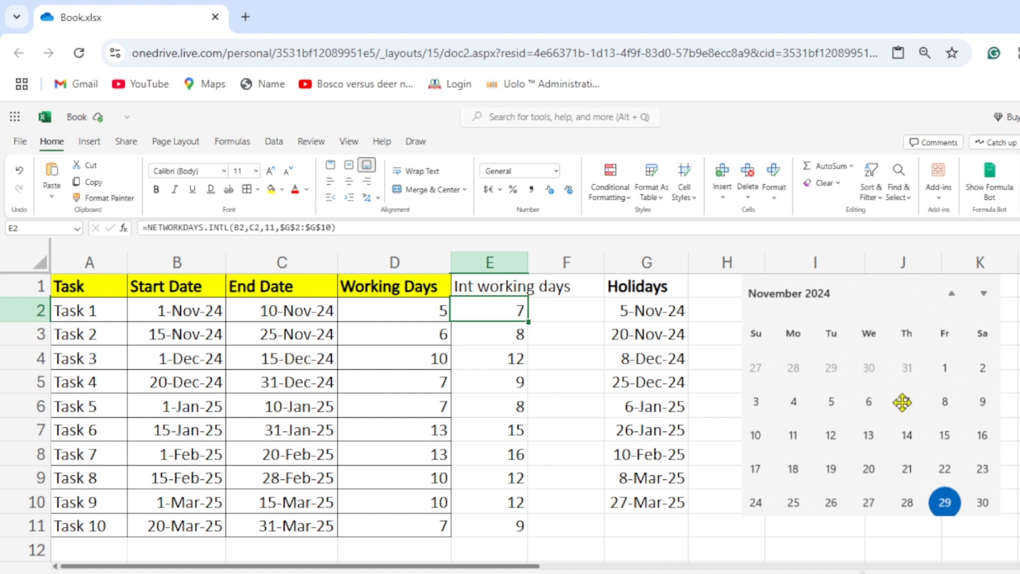
click(949, 401)
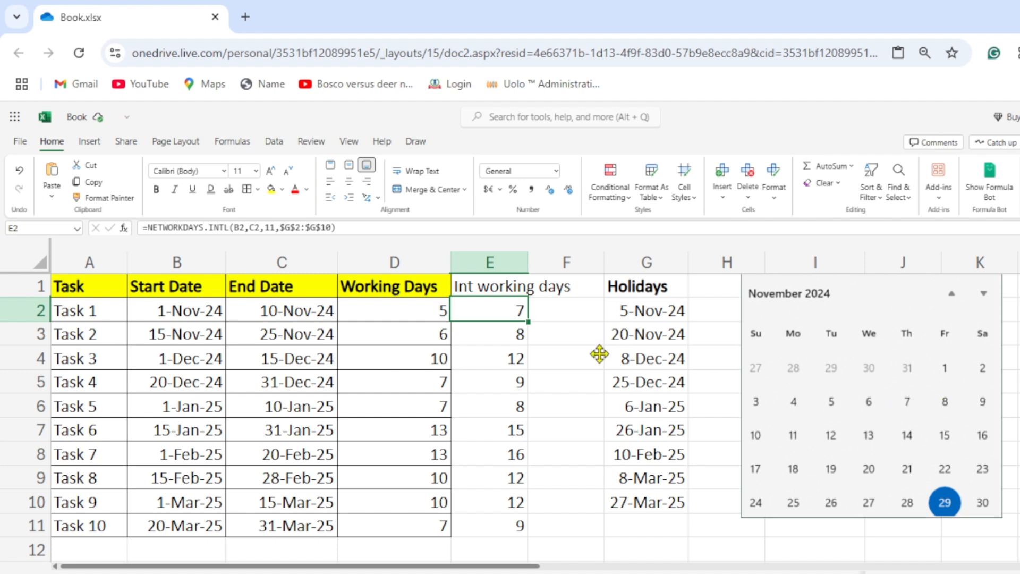
double_click(511, 316)
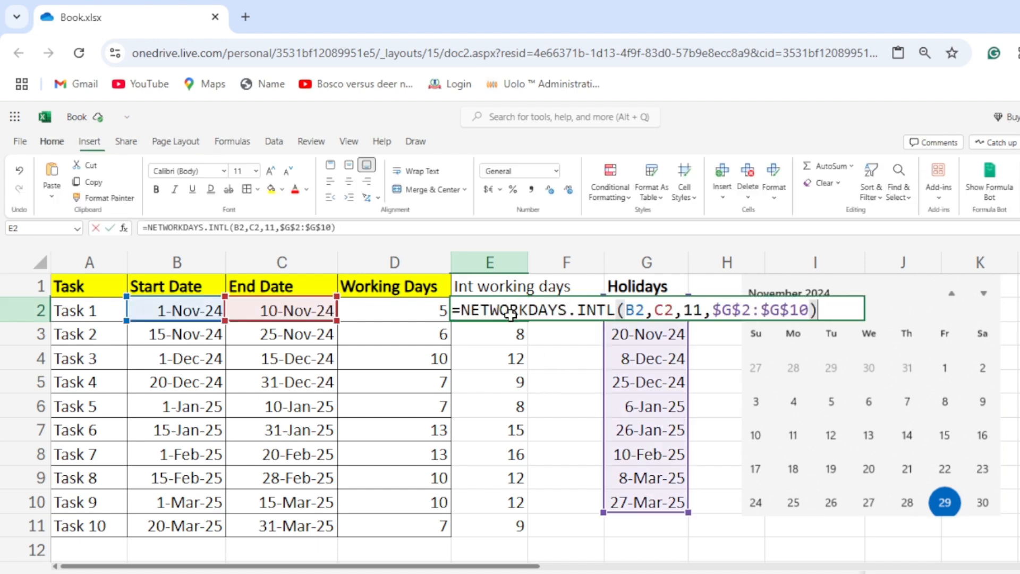
key(Escape)
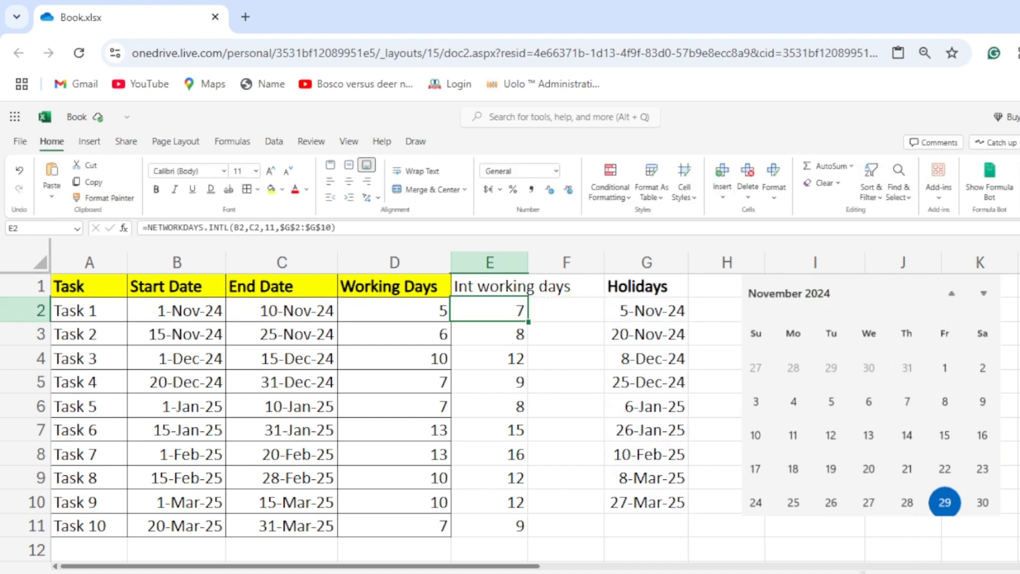
Step: Compare the NETWORKDAYS formula in D2 with the NETWORKDAYS.INTL formula in E2, and review the Working Days values in D2:D11
click(408, 310)
double_click(409, 309)
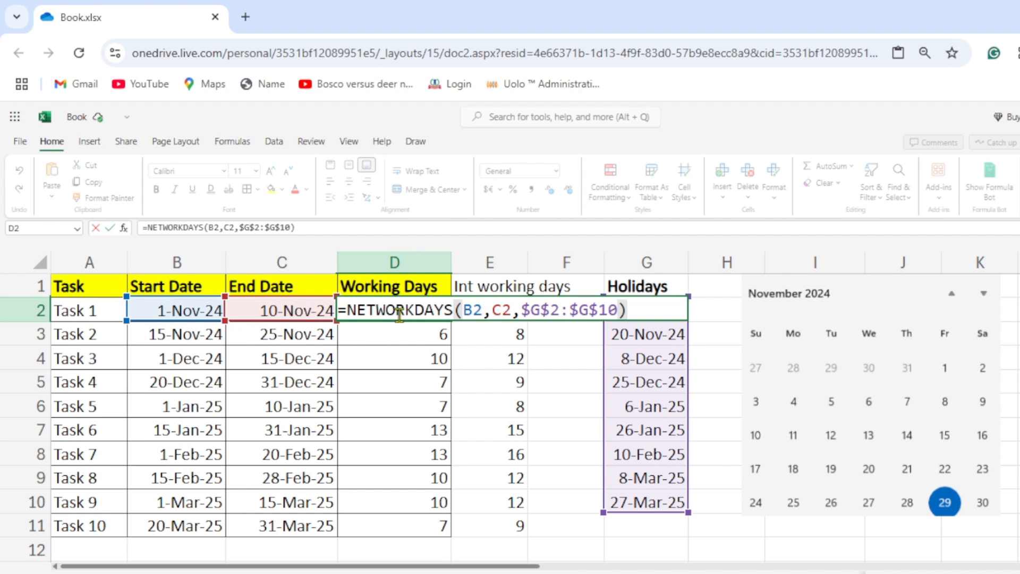
key(Escape)
click(476, 312)
double_click(476, 312)
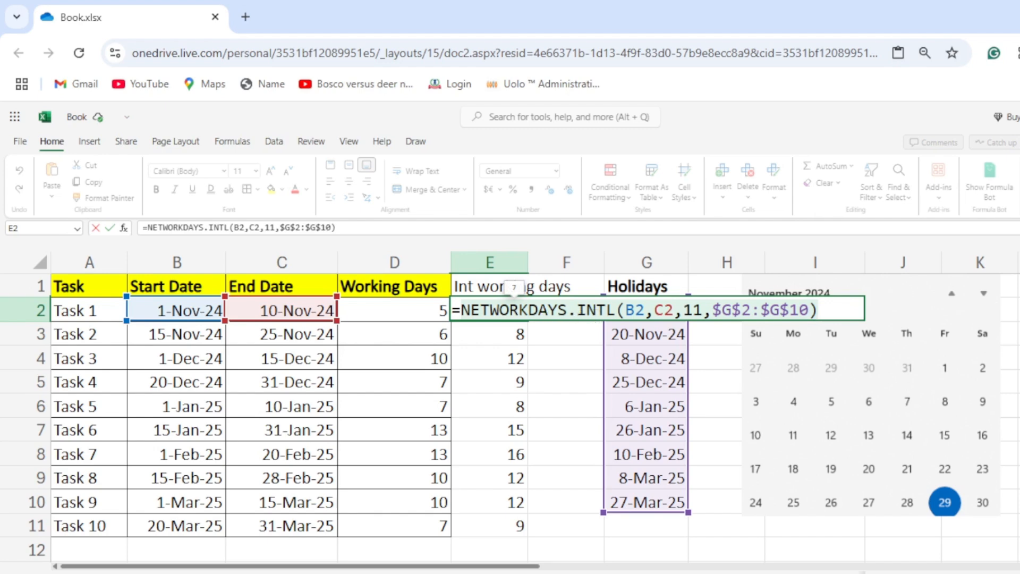
key(ctrl+Return)
drag(396, 313, 425, 526)
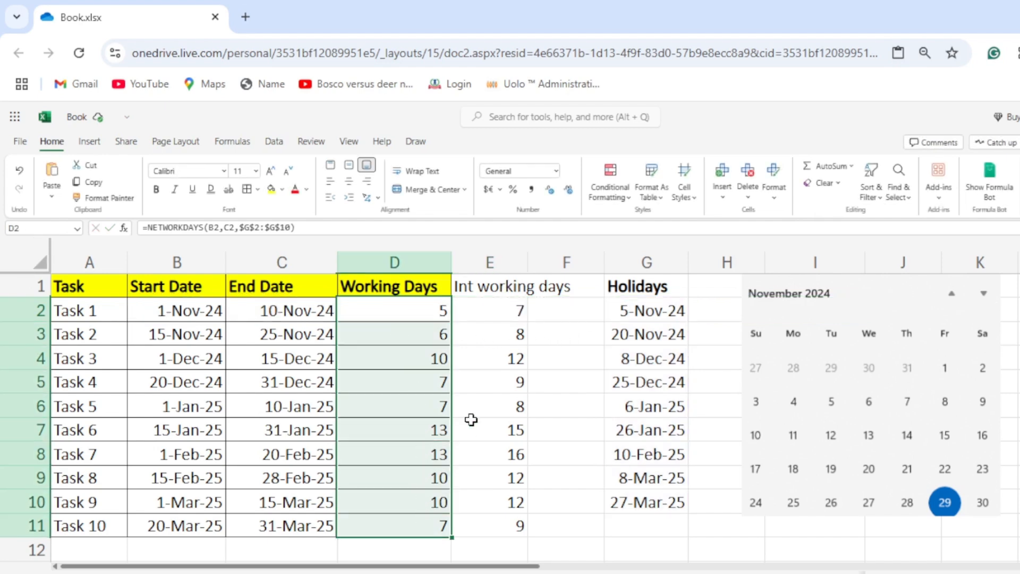
Step: Autofit the width of column E to its "Int working days" header
click(502, 305)
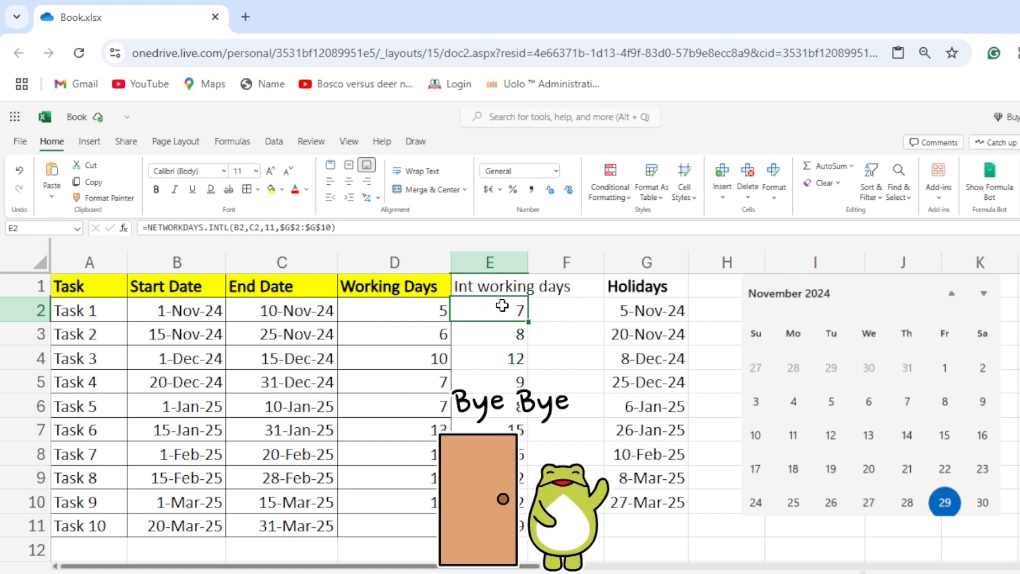
double_click(526, 260)
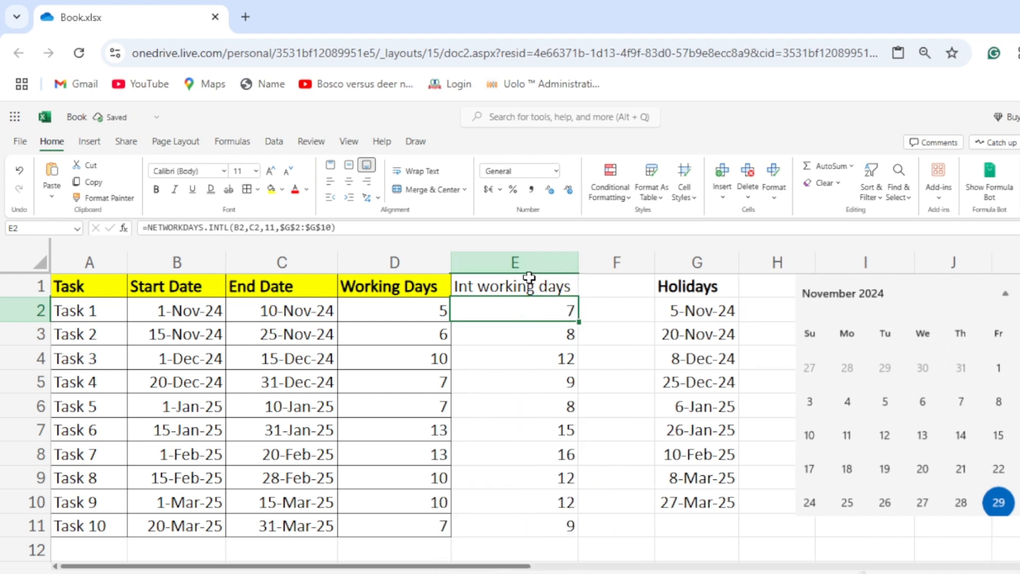